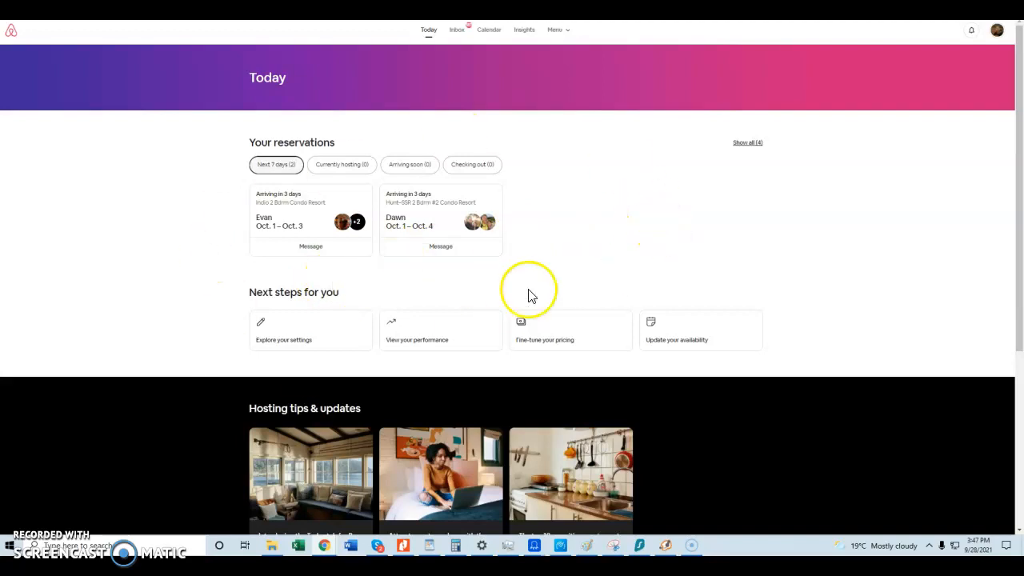
- Open the pricing and availability settings of the listing Hunt-SSR 2 Bdrm #2 Condo Resort
{"action": "left_click", "coordinate": [567, 33]}
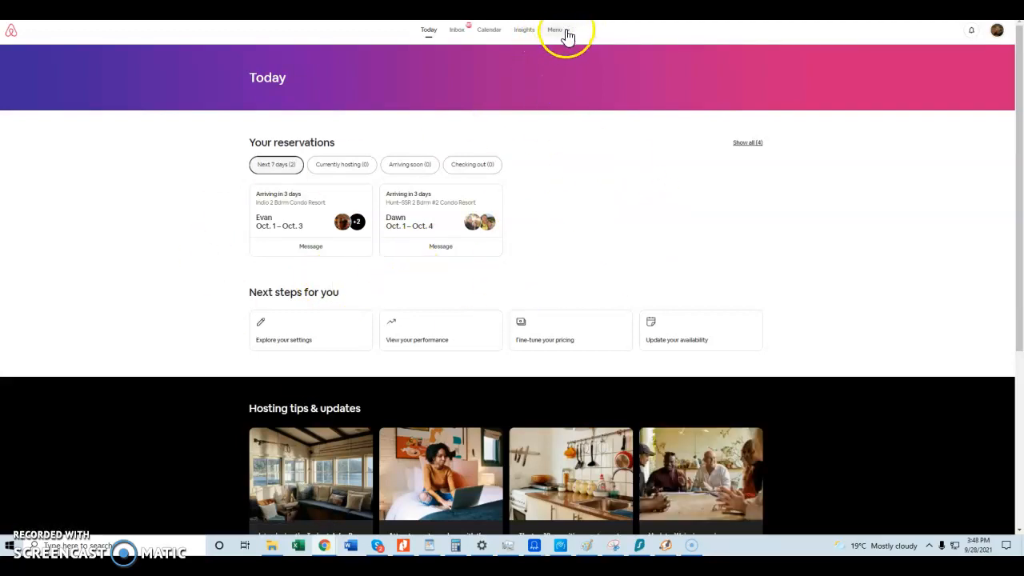
{"action": "left_click", "coordinate": [563, 34]}
{"action": "left_click", "coordinate": [564, 62]}
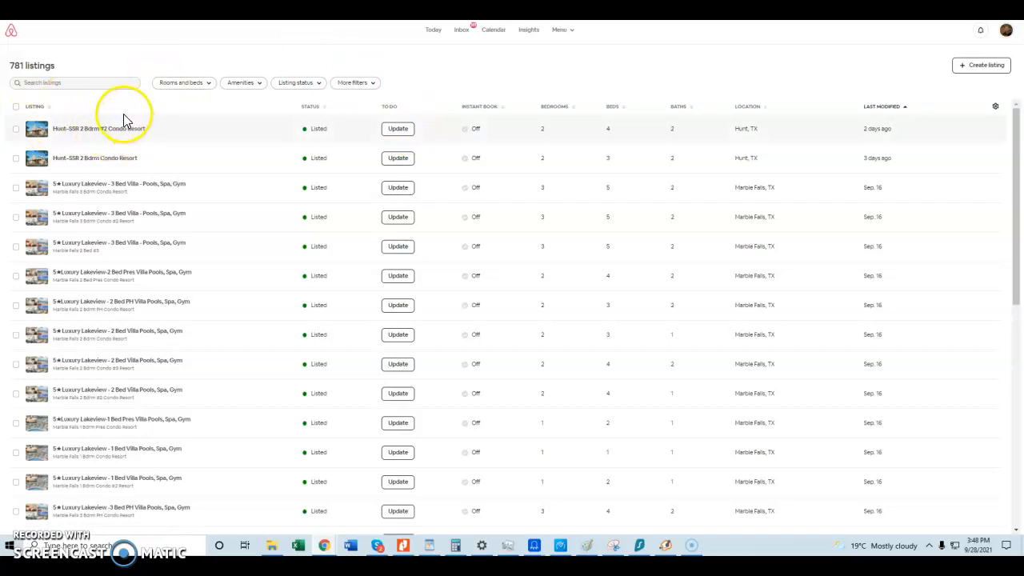
{"action": "left_click", "coordinate": [103, 128]}
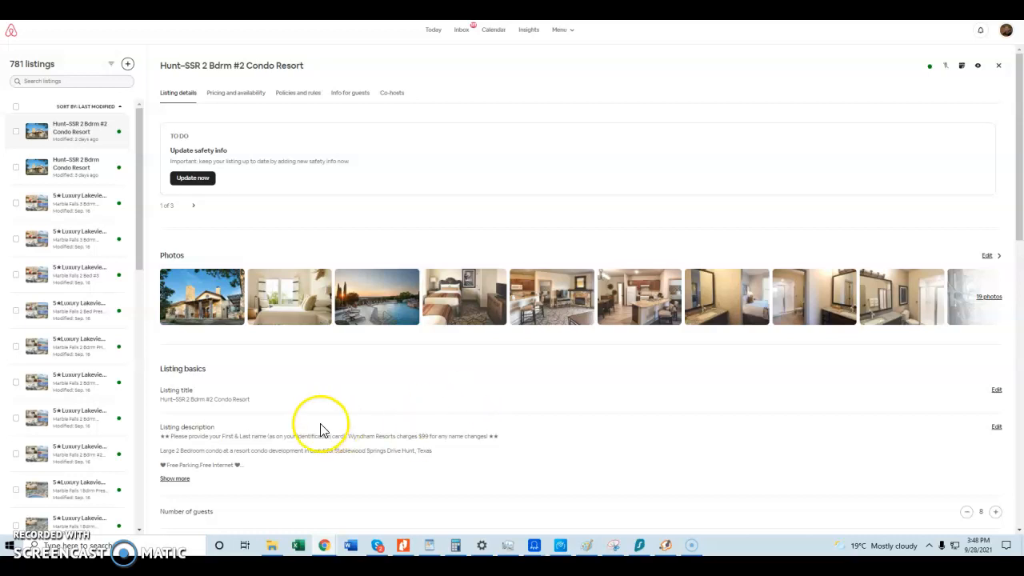
{"action": "left_click", "coordinate": [227, 94]}
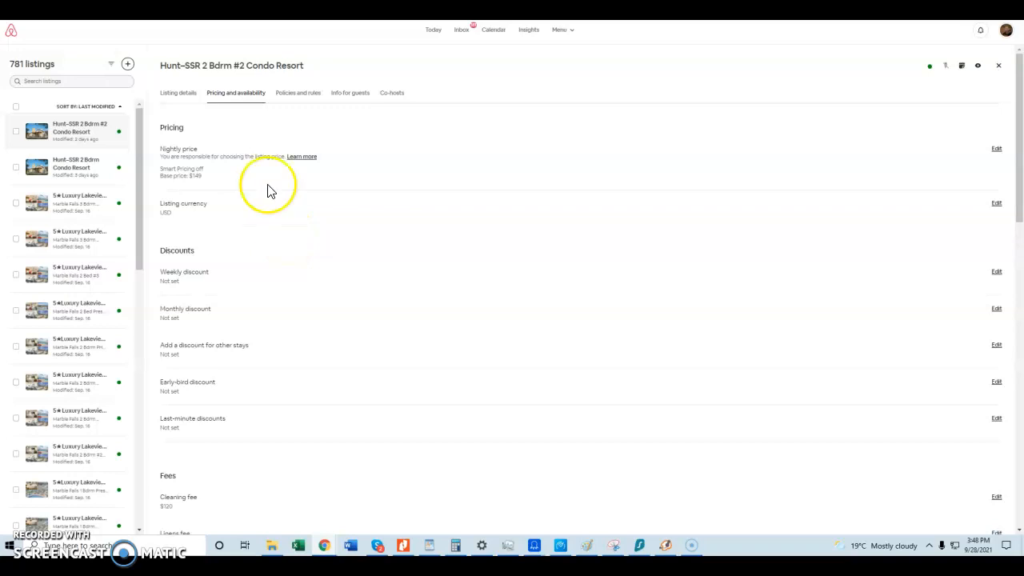
- Highlight the base price in the listing's nightly price section
{"action": "left_click_drag", "start_coordinate": [161, 176], "coordinate": [203, 175]}
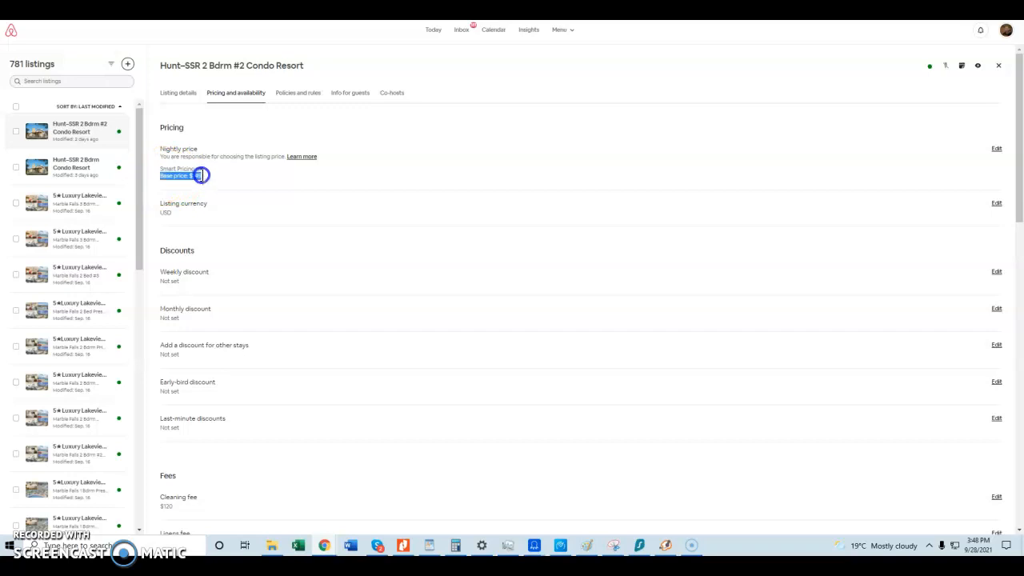
{"action": "left_click", "coordinate": [201, 175]}
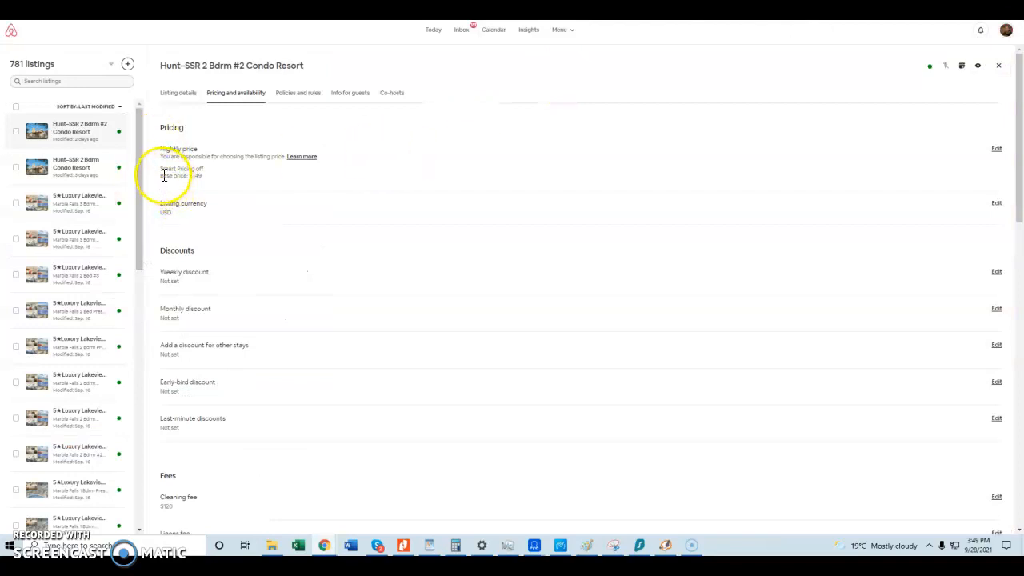
{"action": "left_click_drag", "start_coordinate": [160, 177], "coordinate": [204, 181]}
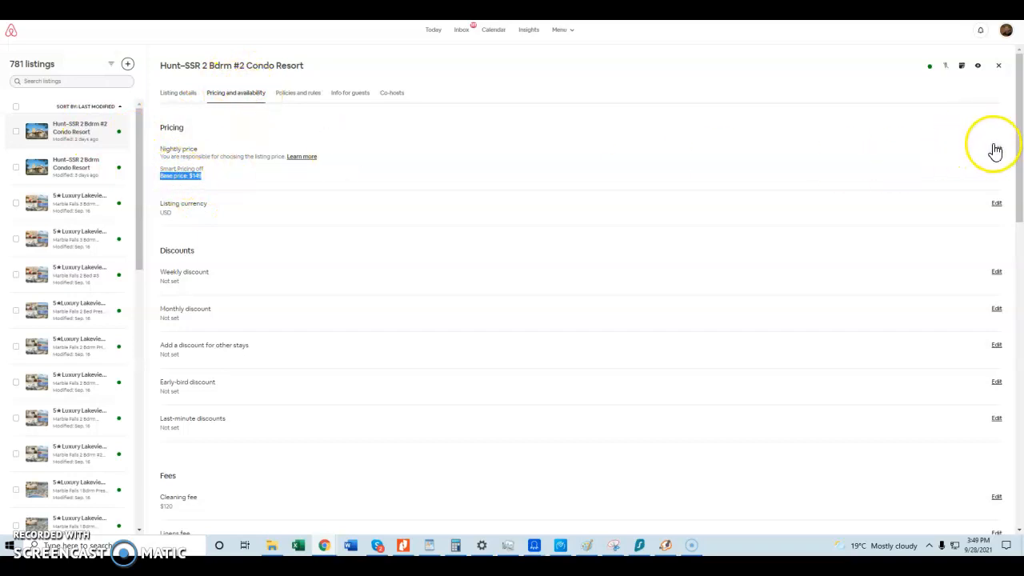
{"action": "left_click", "coordinate": [204, 176]}
{"action": "left_click_drag", "start_coordinate": [166, 175], "coordinate": [219, 177]}
- Try a base price of $12321 for the listing, clear it, and discard the nightly price edit
{"action": "left_click", "coordinate": [998, 152]}
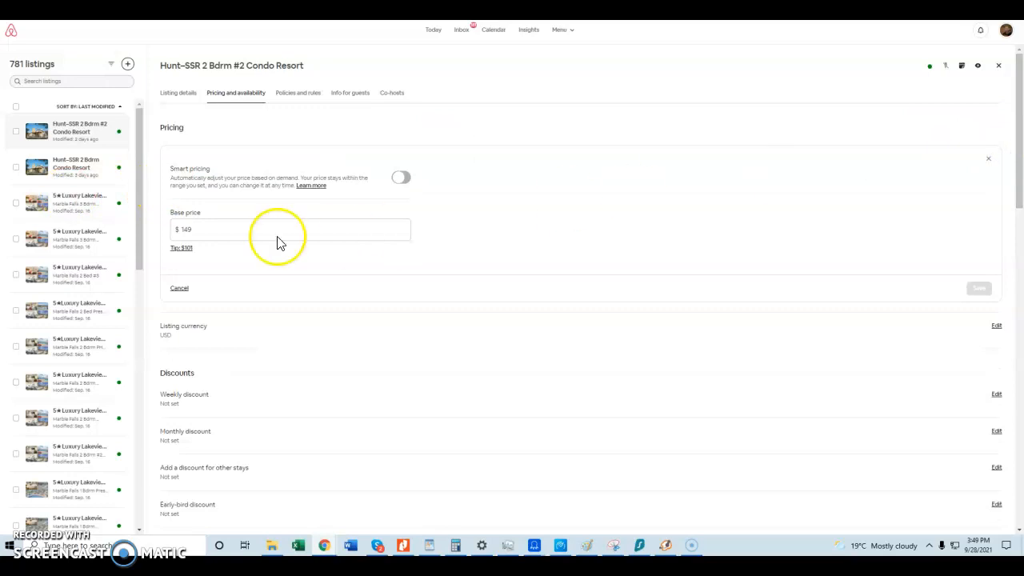
{"action": "left_click", "coordinate": [203, 229]}
{"action": "left_click_drag", "start_coordinate": [204, 230], "coordinate": [177, 229]}
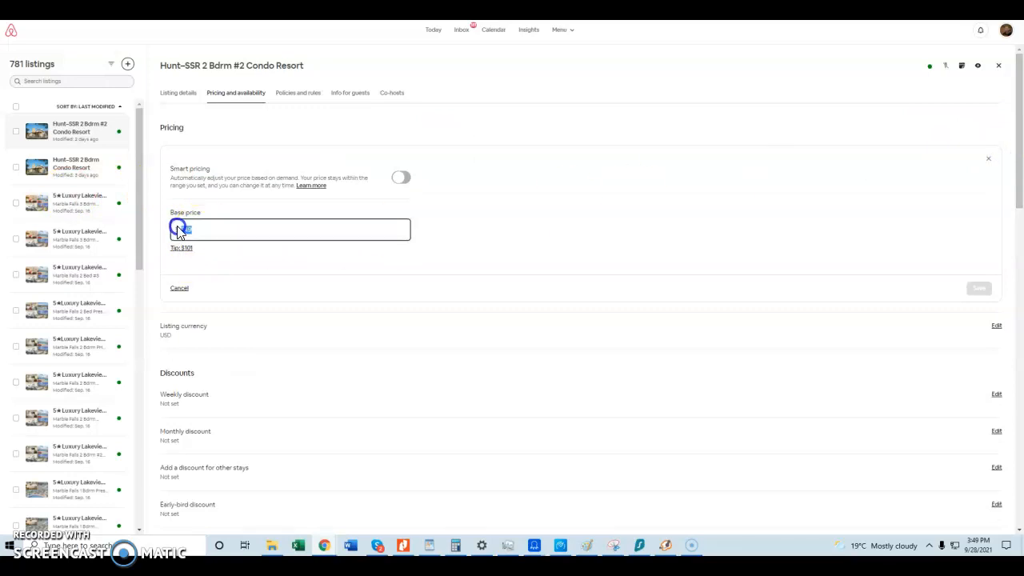
{"action": "type", "text": "12321"}
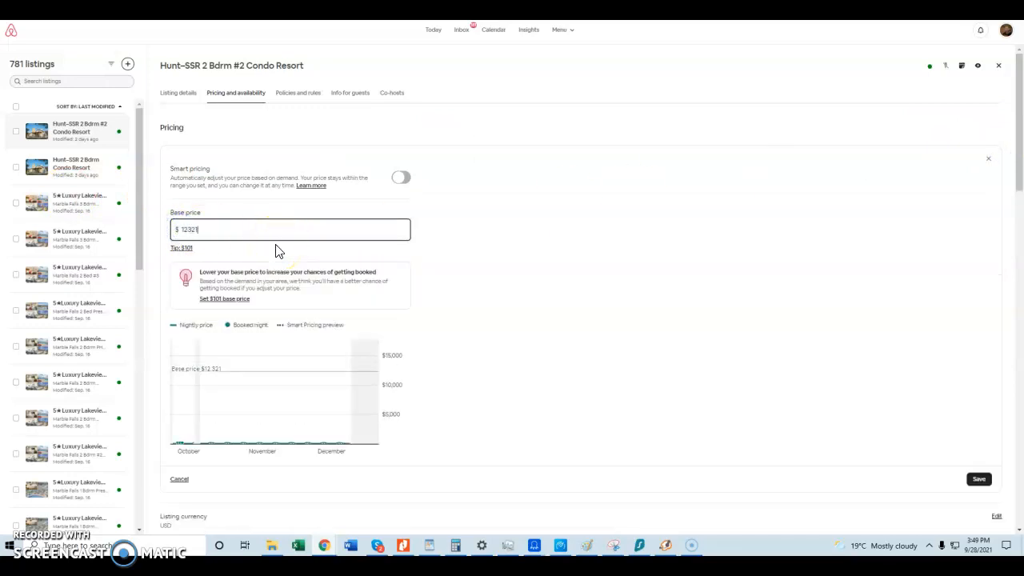
{"action": "left_click", "coordinate": [432, 196]}
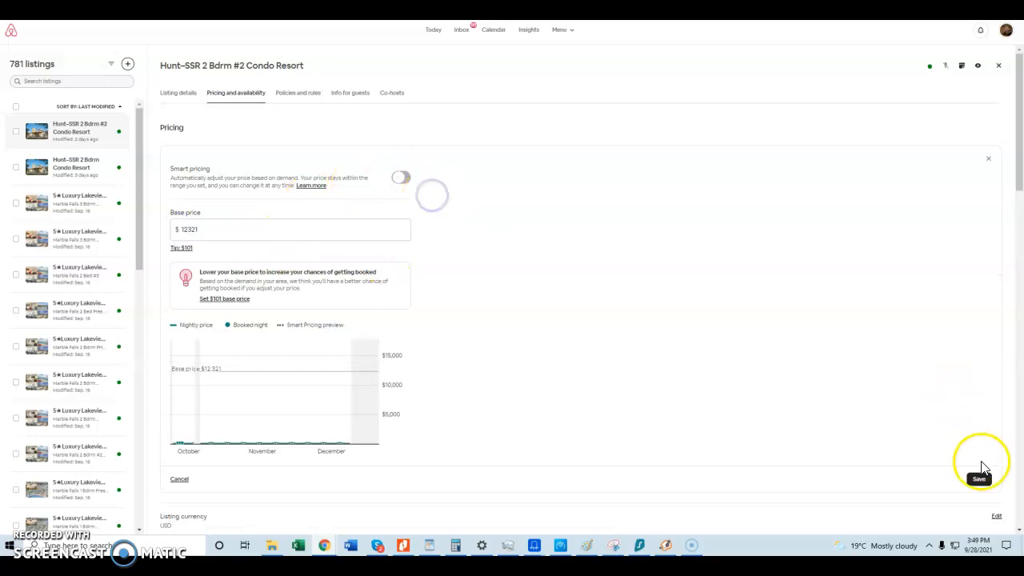
{"action": "left_click", "coordinate": [246, 229]}
{"action": "key", "text": "BackSpace"}
{"action": "left_click_drag", "start_coordinate": [229, 230], "coordinate": [165, 229]}
{"action": "key", "text": "BackSpace"}
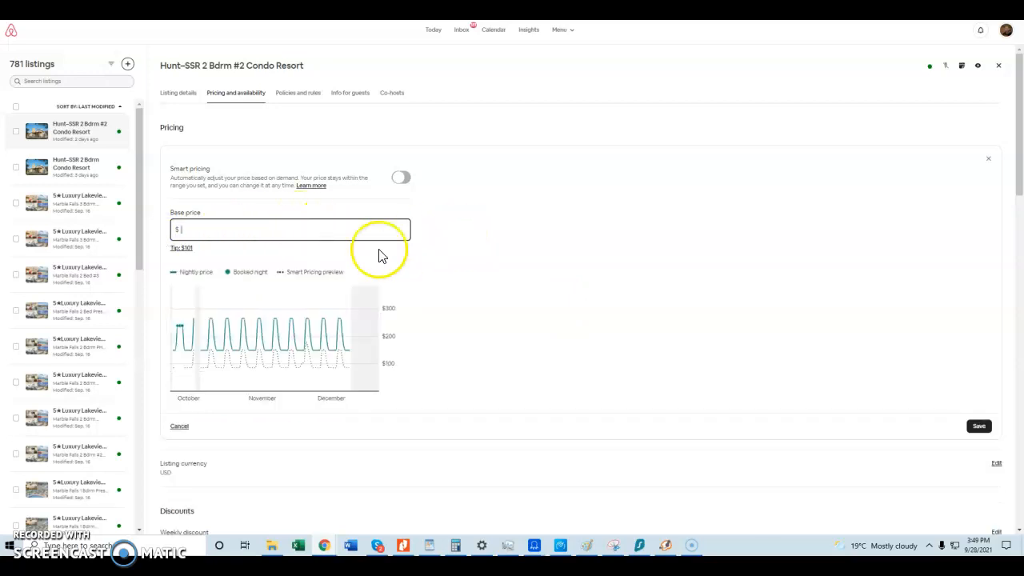
{"action": "type", "text": "1"}
{"action": "left_click", "coordinate": [183, 427]}
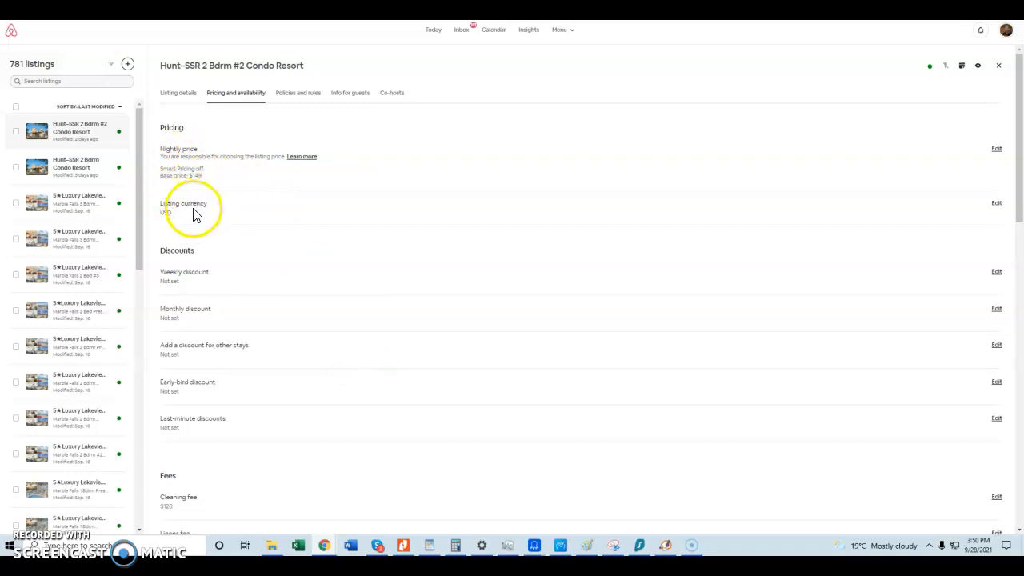
- Open the individual booking calendar of 5★ Luxury Lakeview - 2 Bed Villa Pools, Spa, Gym
{"action": "left_click", "coordinate": [493, 32]}
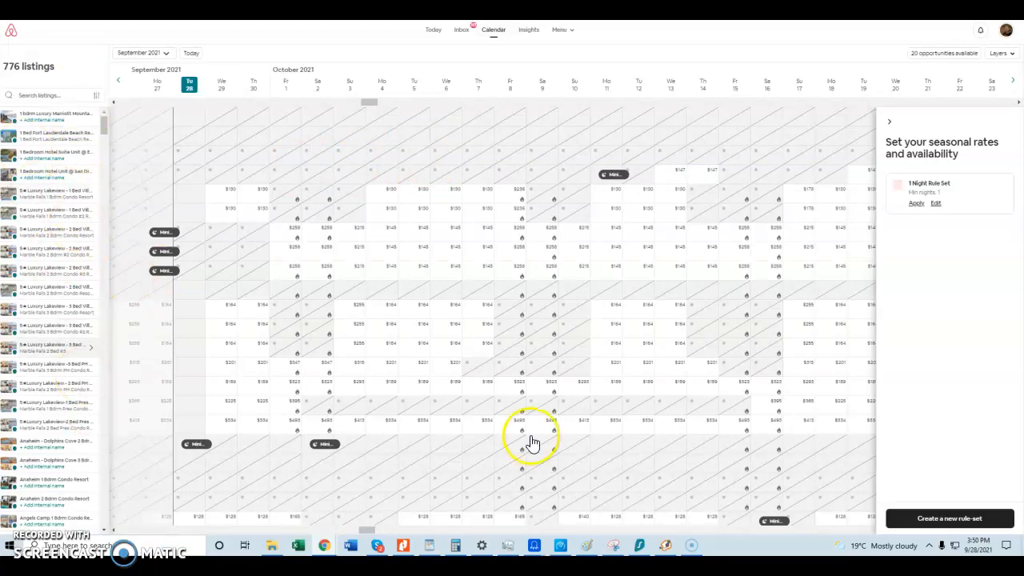
{"action": "scroll", "coordinate": [331, 256], "scroll_direction": "down", "scroll_amount": 3}
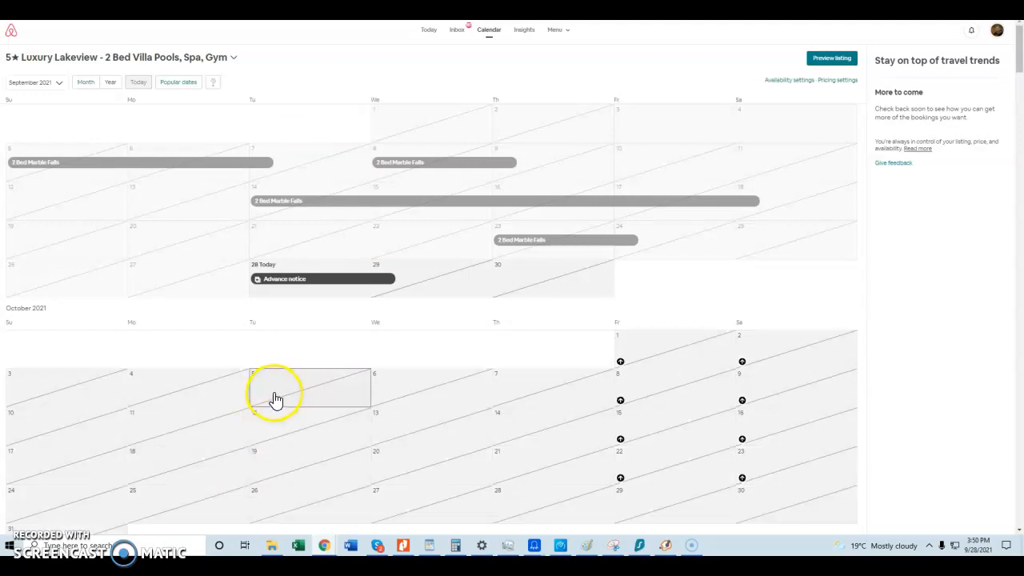
- Try making October 1 to 7 available at a nightly price of $99, and discard the change
{"action": "left_click", "coordinate": [651, 354]}
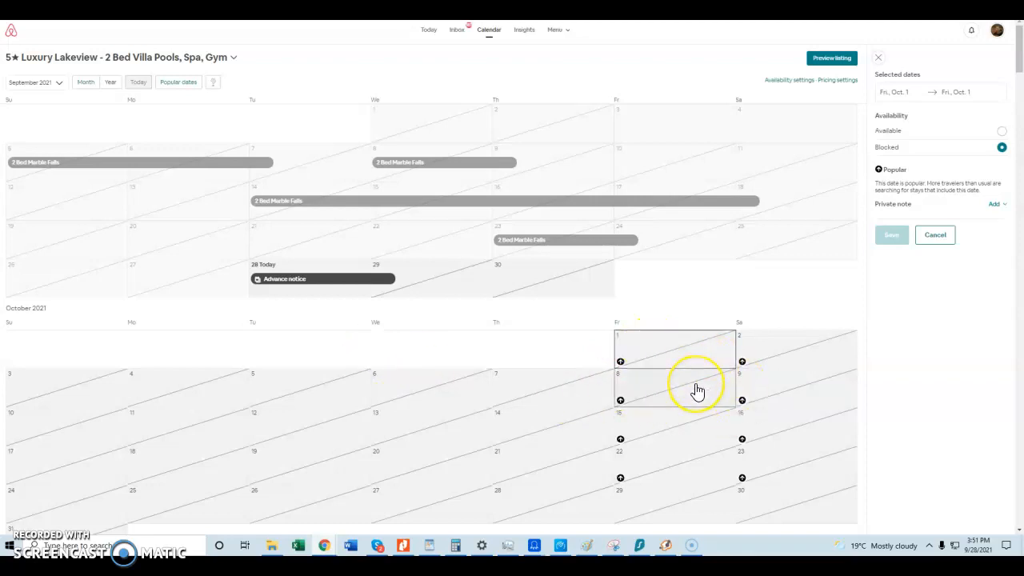
{"action": "left_click", "coordinate": [672, 352]}
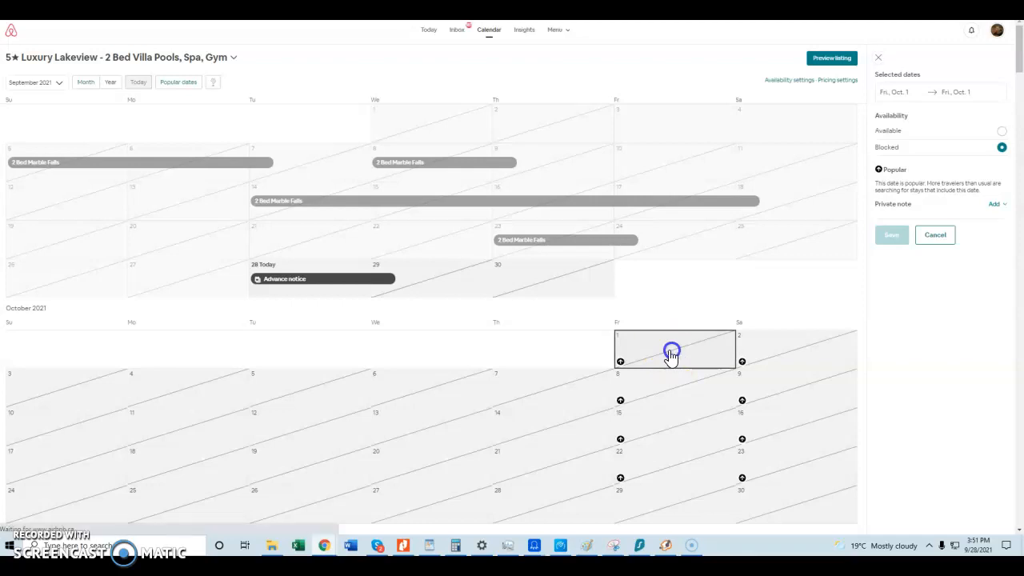
{"action": "left_click", "coordinate": [552, 394]}
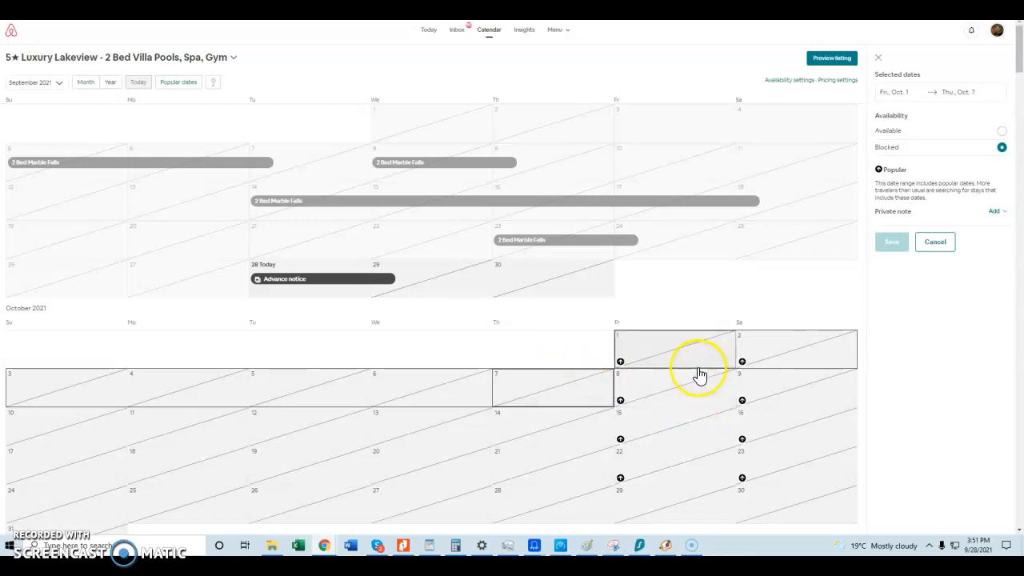
{"action": "left_click", "coordinate": [1002, 132]}
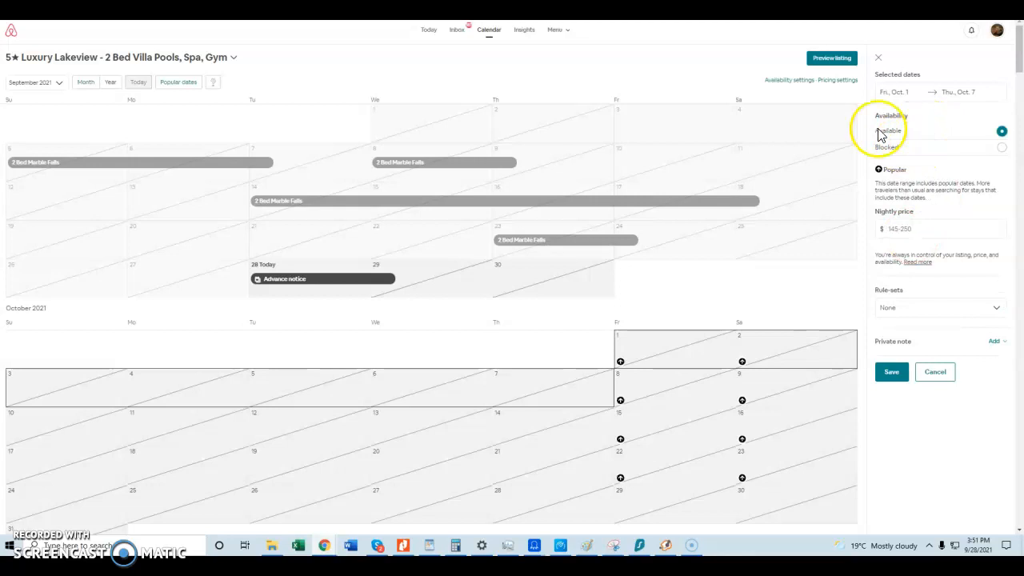
{"action": "left_click", "coordinate": [908, 229]}
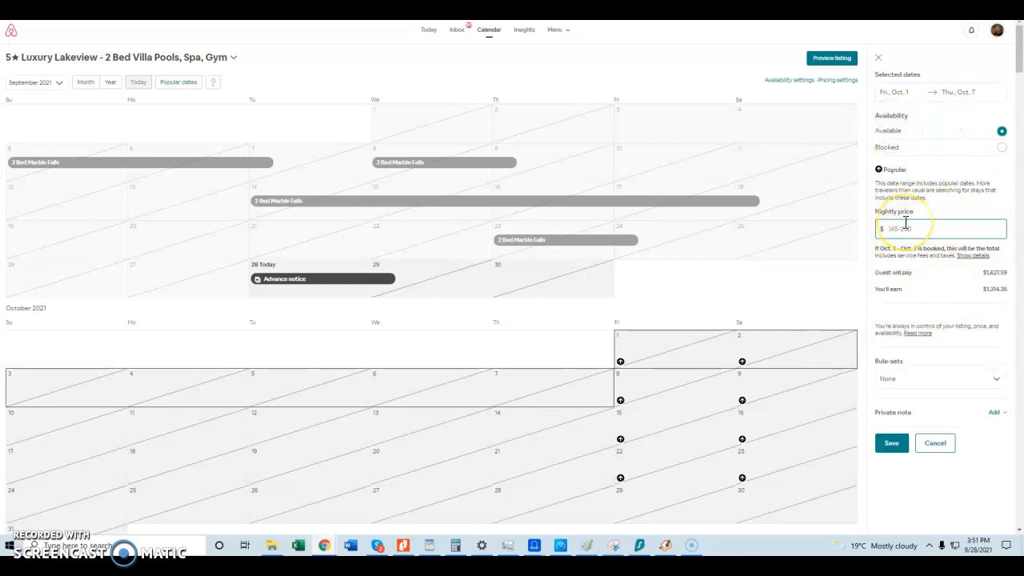
{"action": "type", "text": "99"}
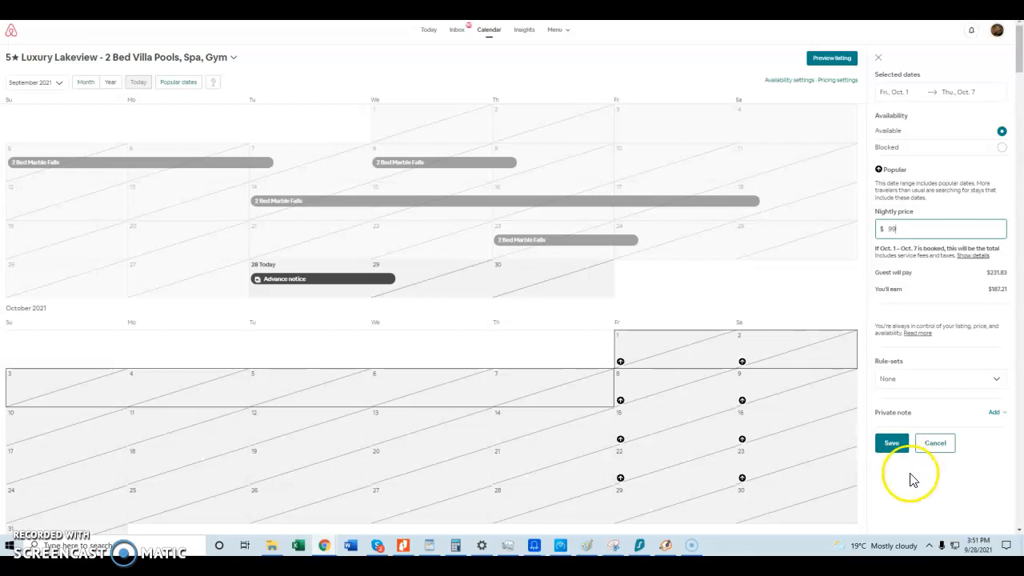
{"action": "left_click", "coordinate": [932, 445]}
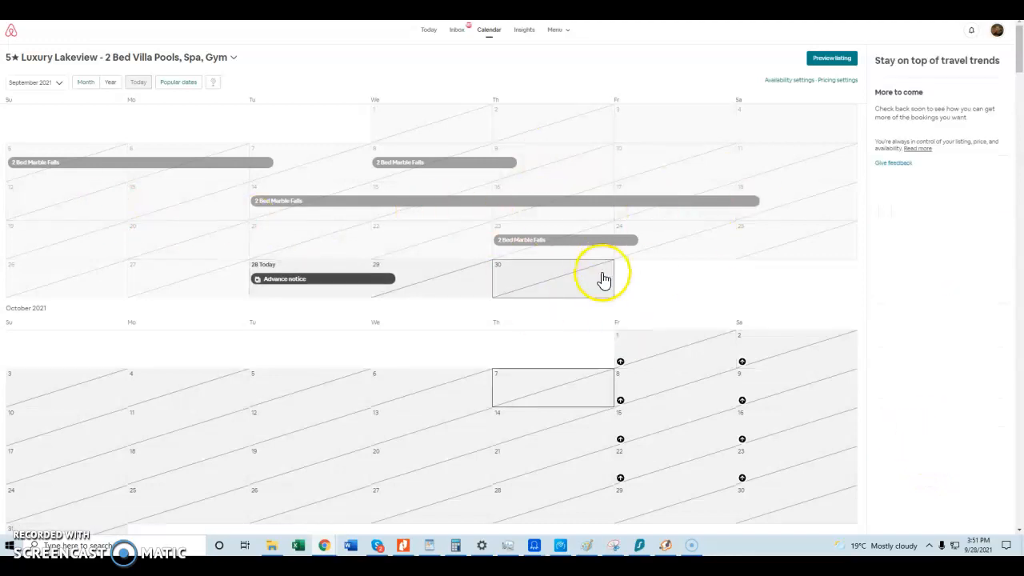
- Go from the calendar to the listing's settings and review its policies, house rules and guest requirements
{"action": "left_click", "coordinate": [786, 81]}
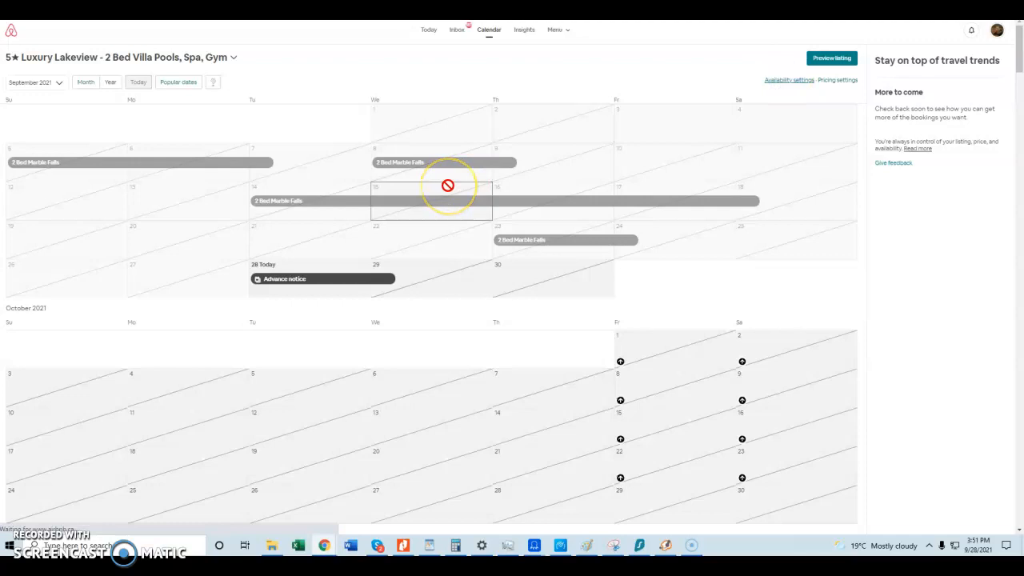
{"action": "left_click", "coordinate": [318, 276]}
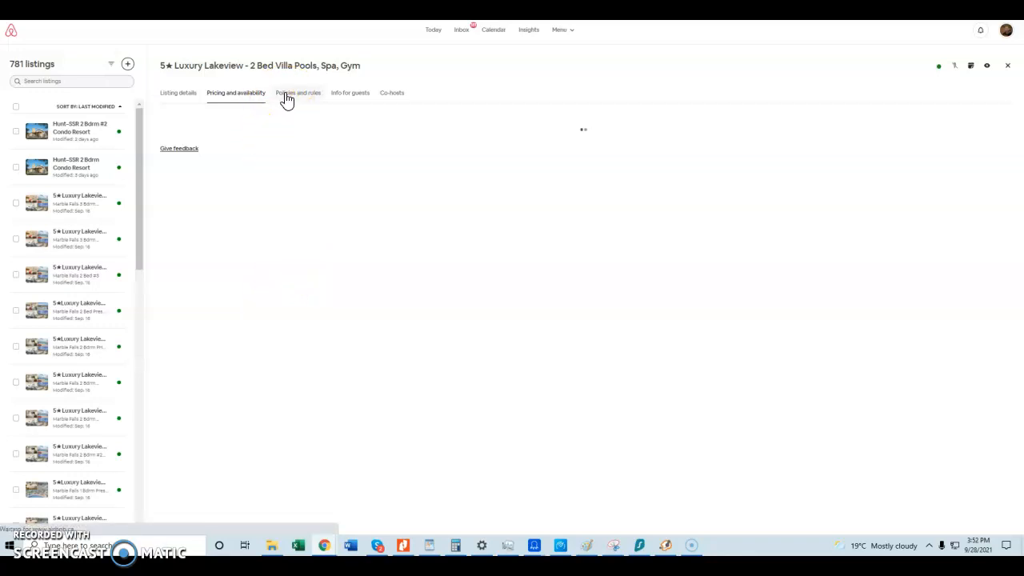
{"action": "left_click", "coordinate": [291, 95]}
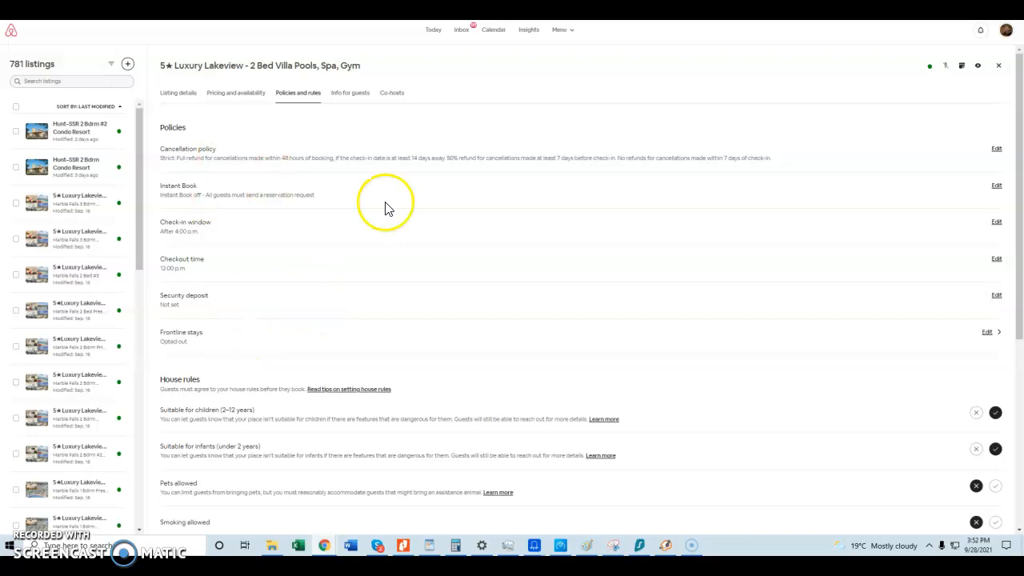
{"action": "scroll", "coordinate": [304, 299], "scroll_direction": "down", "scroll_amount": 4}
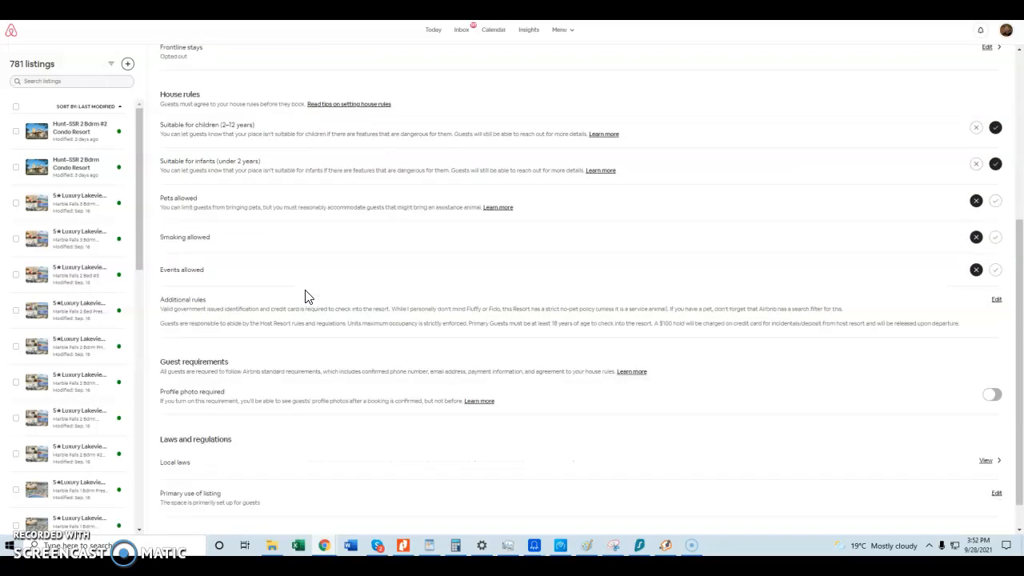
{"action": "scroll", "coordinate": [305, 289], "scroll_direction": "up", "scroll_amount": 4}
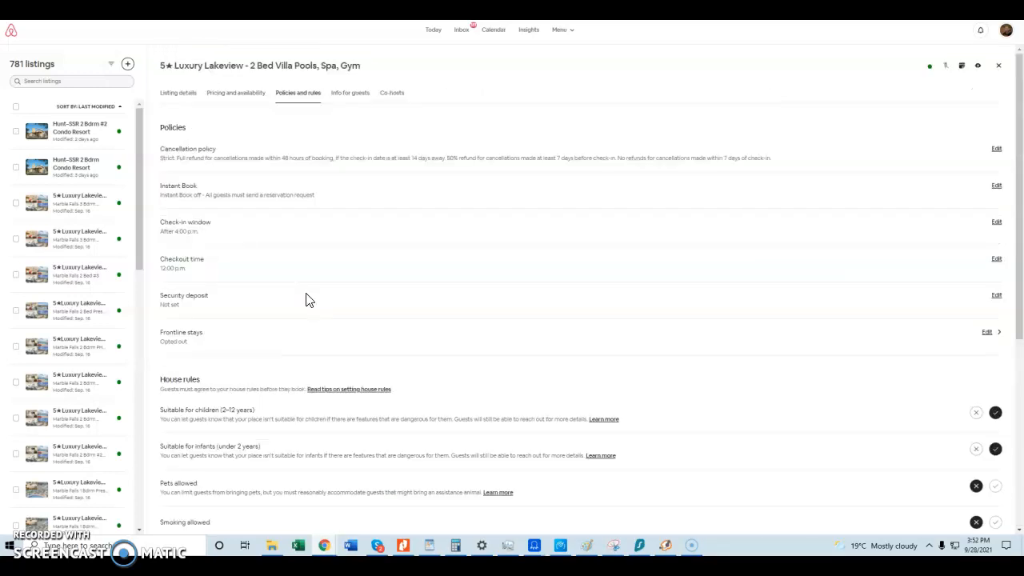
{"action": "scroll", "coordinate": [304, 298], "scroll_direction": "down", "scroll_amount": 4}
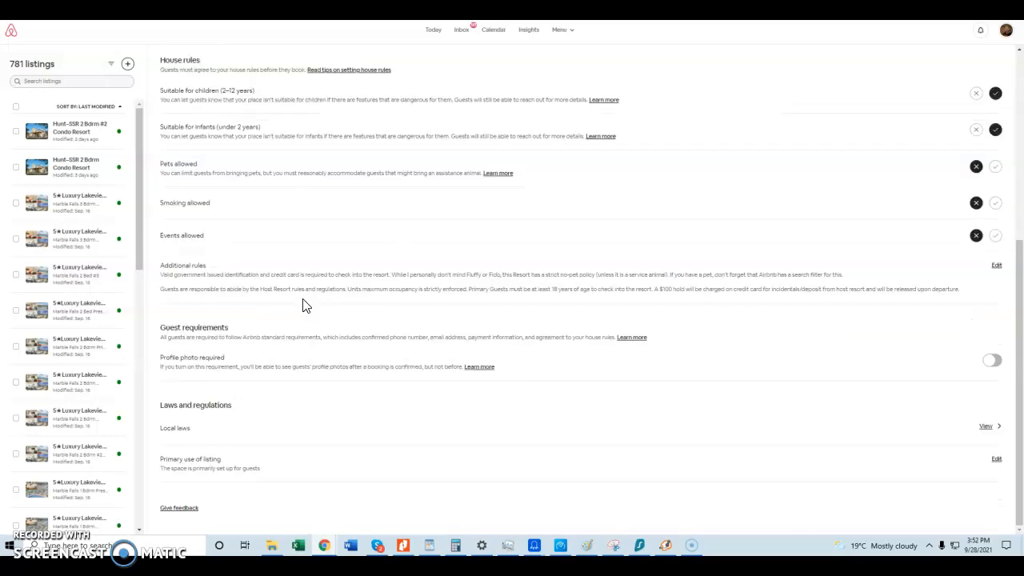
{"action": "scroll", "coordinate": [296, 297], "scroll_direction": "up", "scroll_amount": 4}
- Review the villa's pricing and availability settings down to trip length, highlighting the minimum stay
{"action": "left_click", "coordinate": [234, 100]}
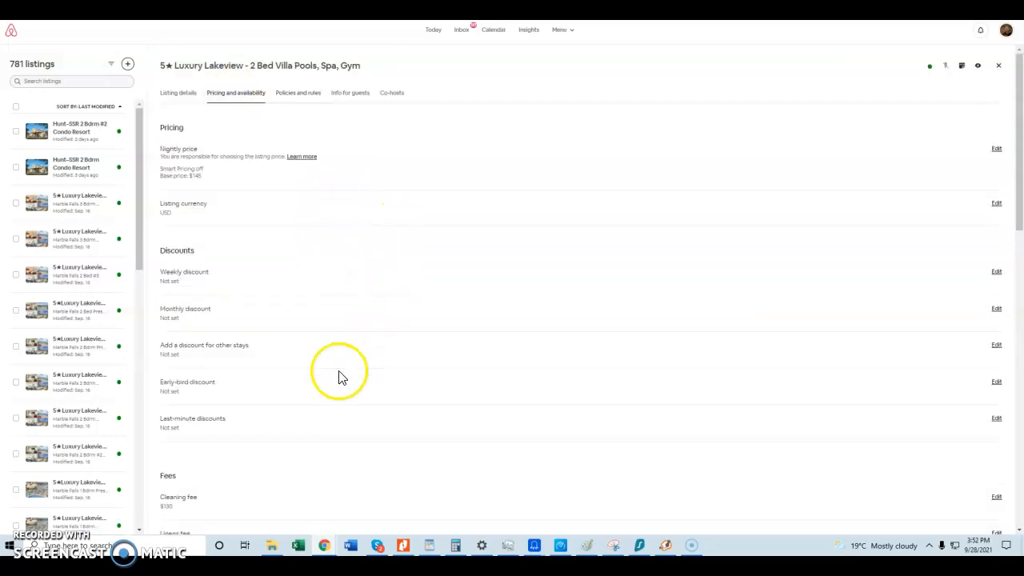
{"action": "scroll", "coordinate": [341, 352], "scroll_direction": "down", "scroll_amount": 5}
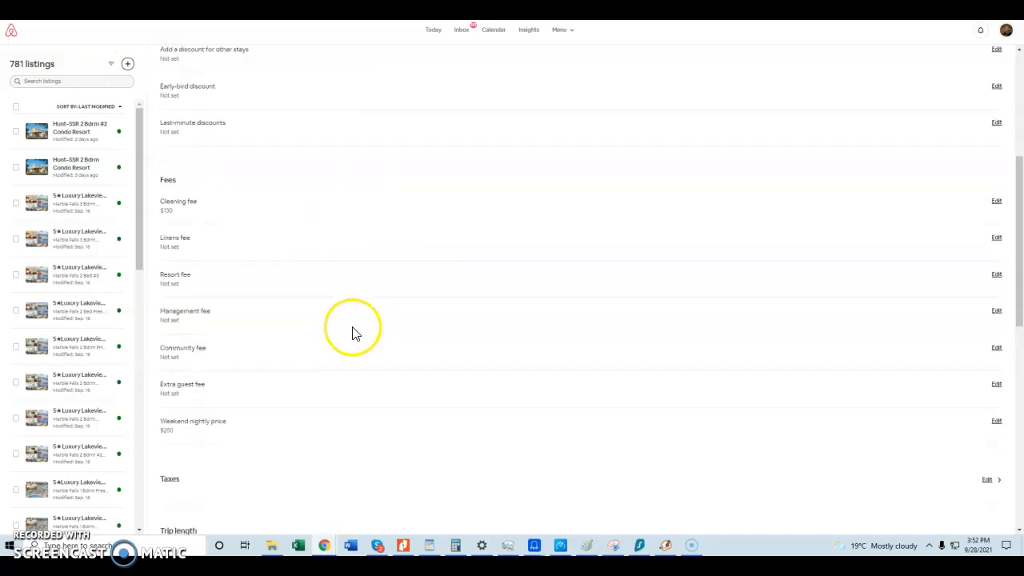
{"action": "scroll", "coordinate": [352, 332], "scroll_direction": "down", "scroll_amount": 4}
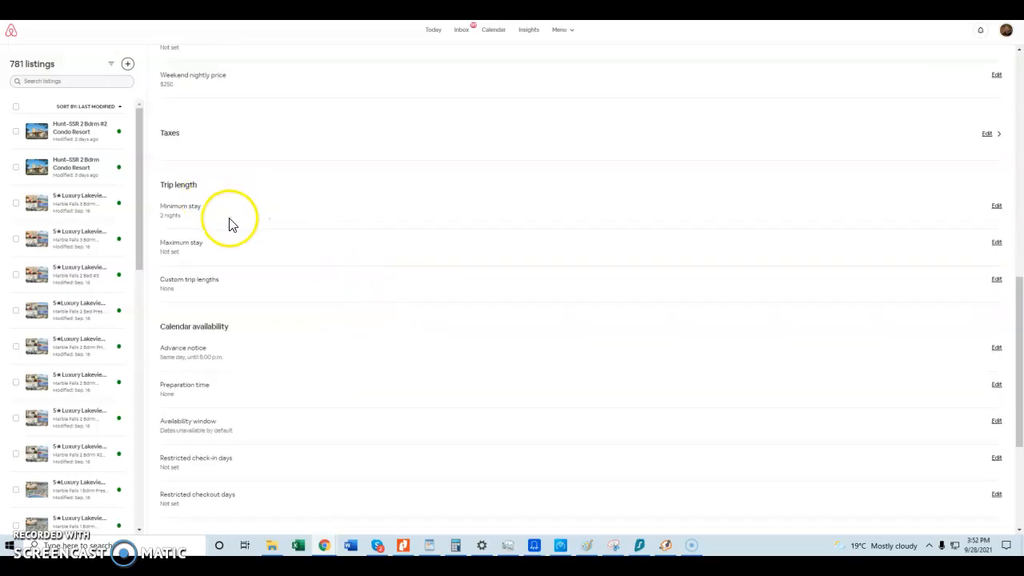
{"action": "left_click_drag", "start_coordinate": [161, 206], "coordinate": [187, 217]}
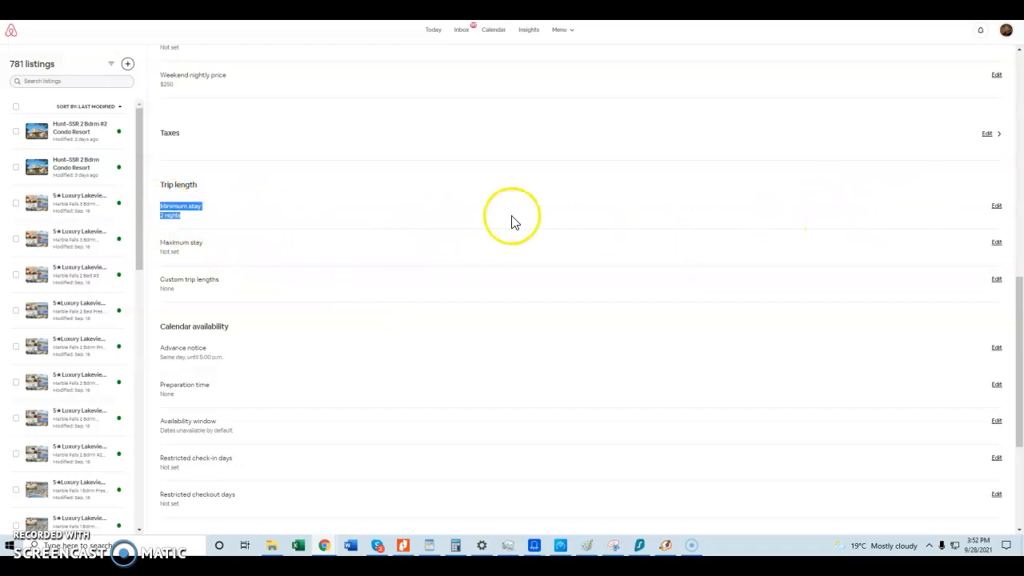
{"action": "left_click", "coordinate": [370, 221]}
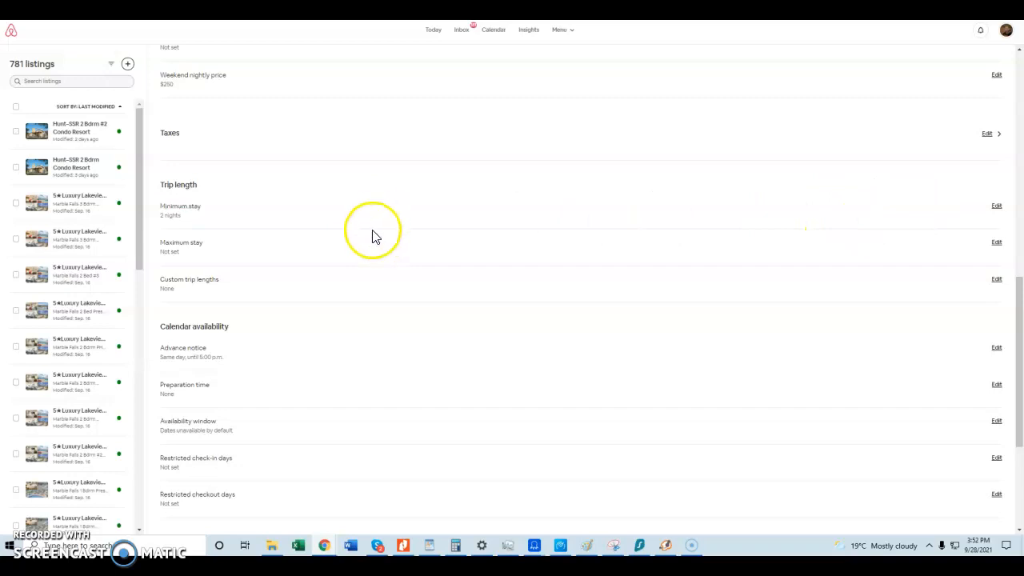